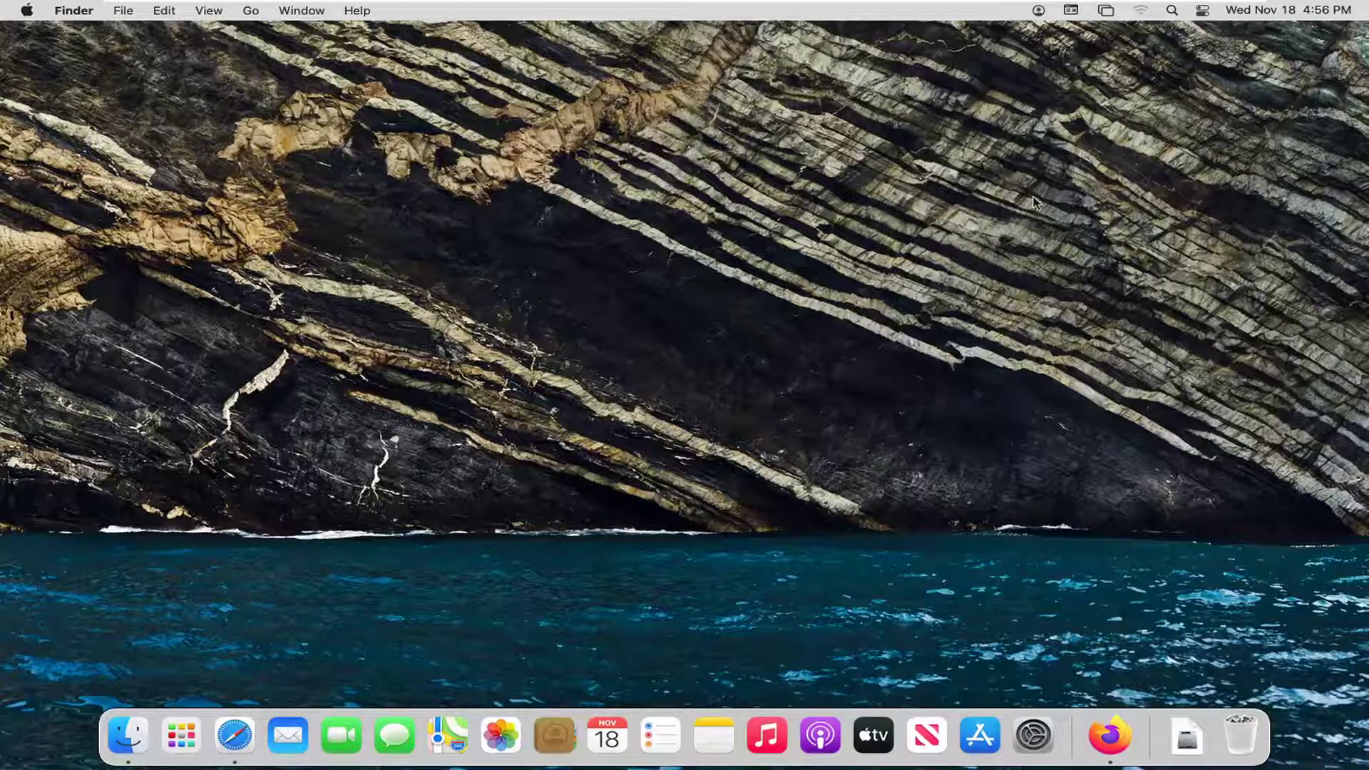
Check Enable Sticky Keys under Accessibility > Keyboard in System Preferences.
left_click(1033, 734)
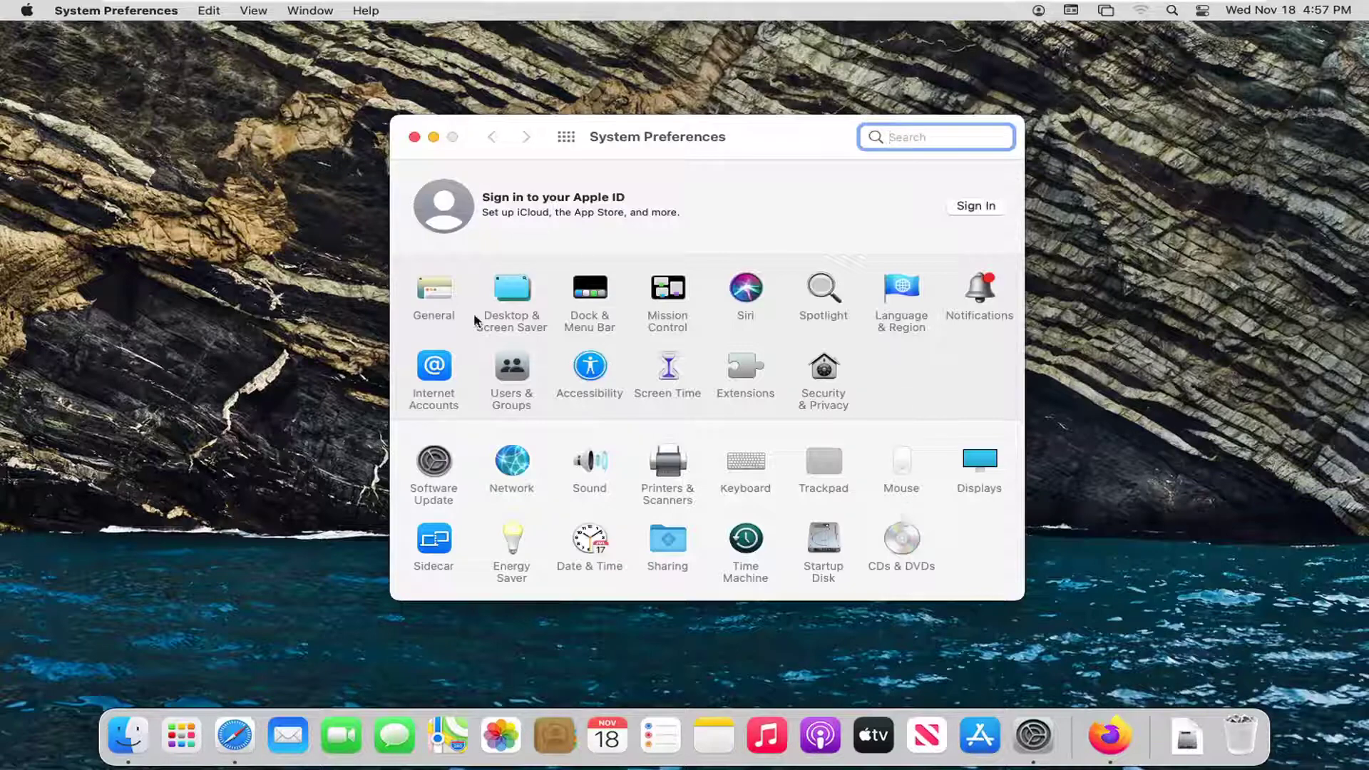
left_click(591, 369)
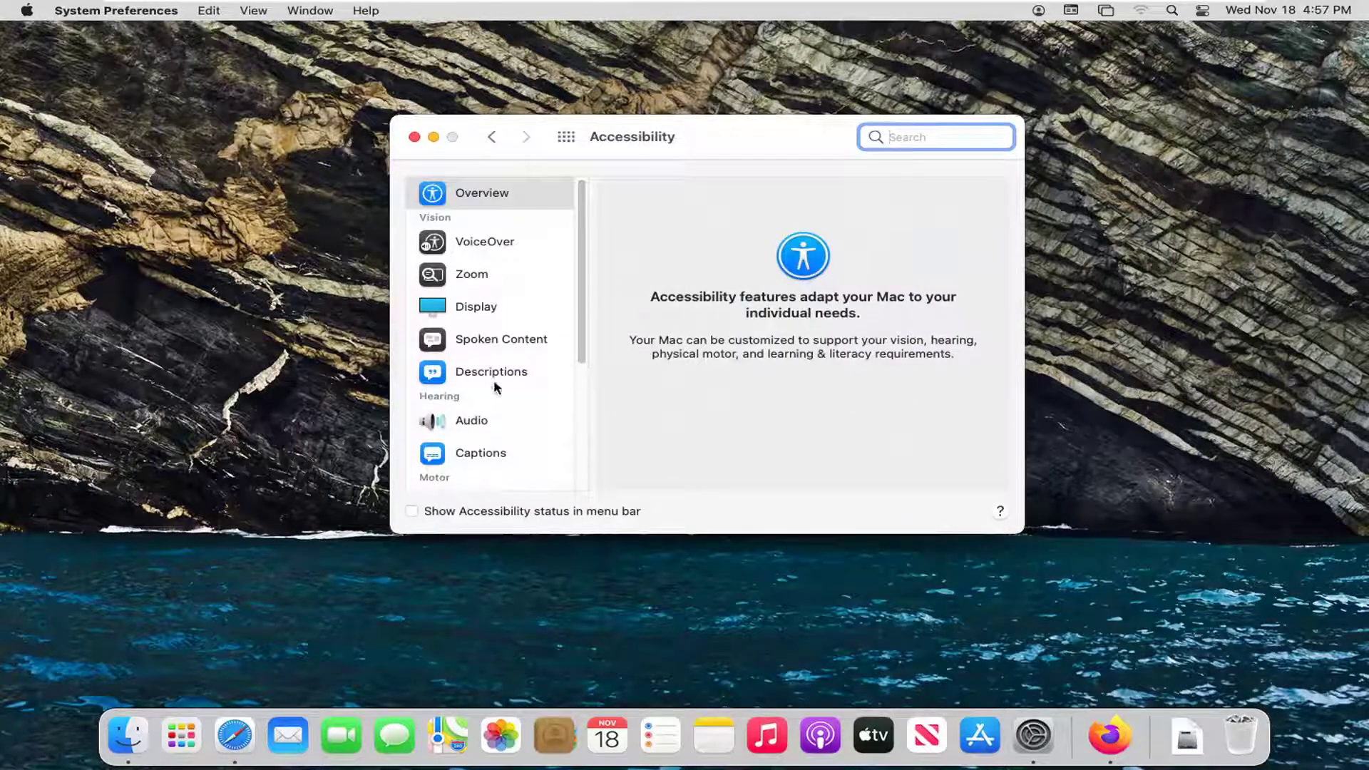
scroll(496, 387, "down", 5)
scroll(481, 385, "down", 5)
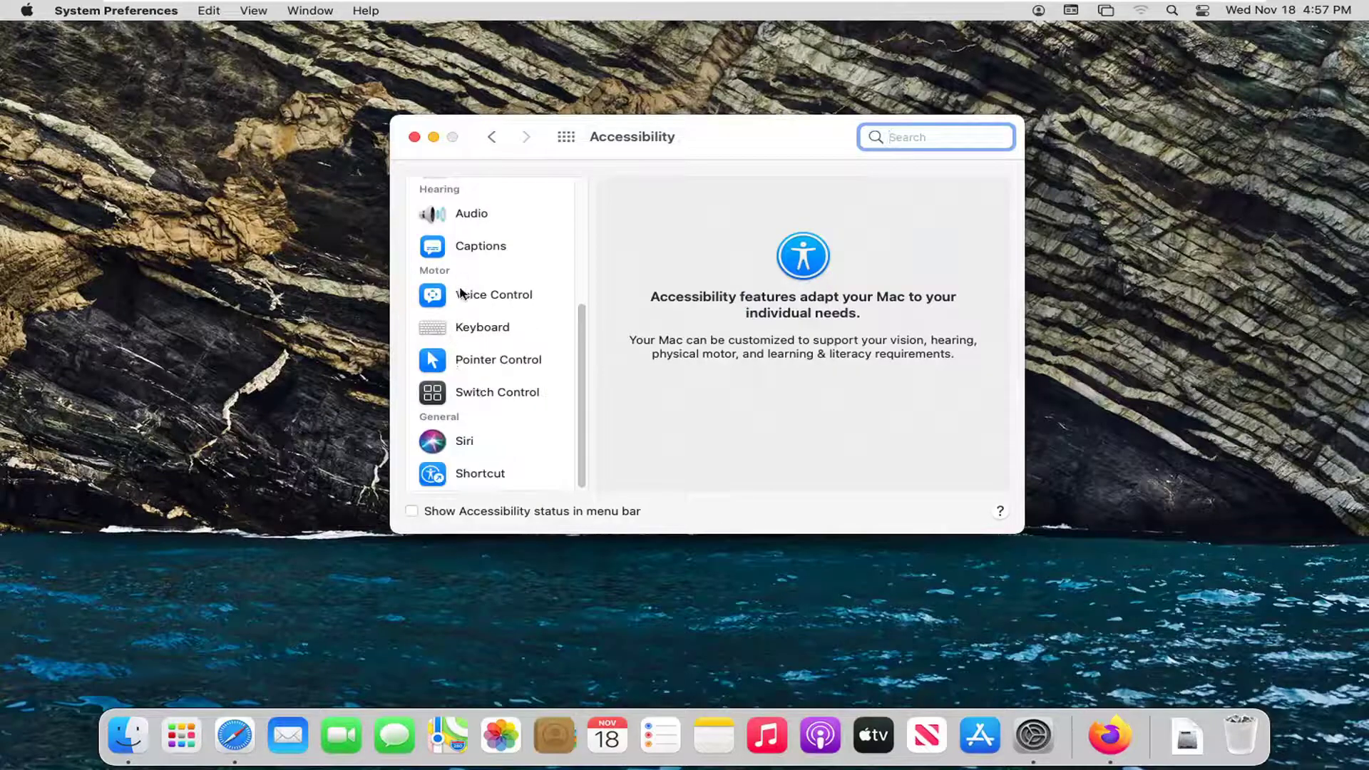
left_click(465, 331)
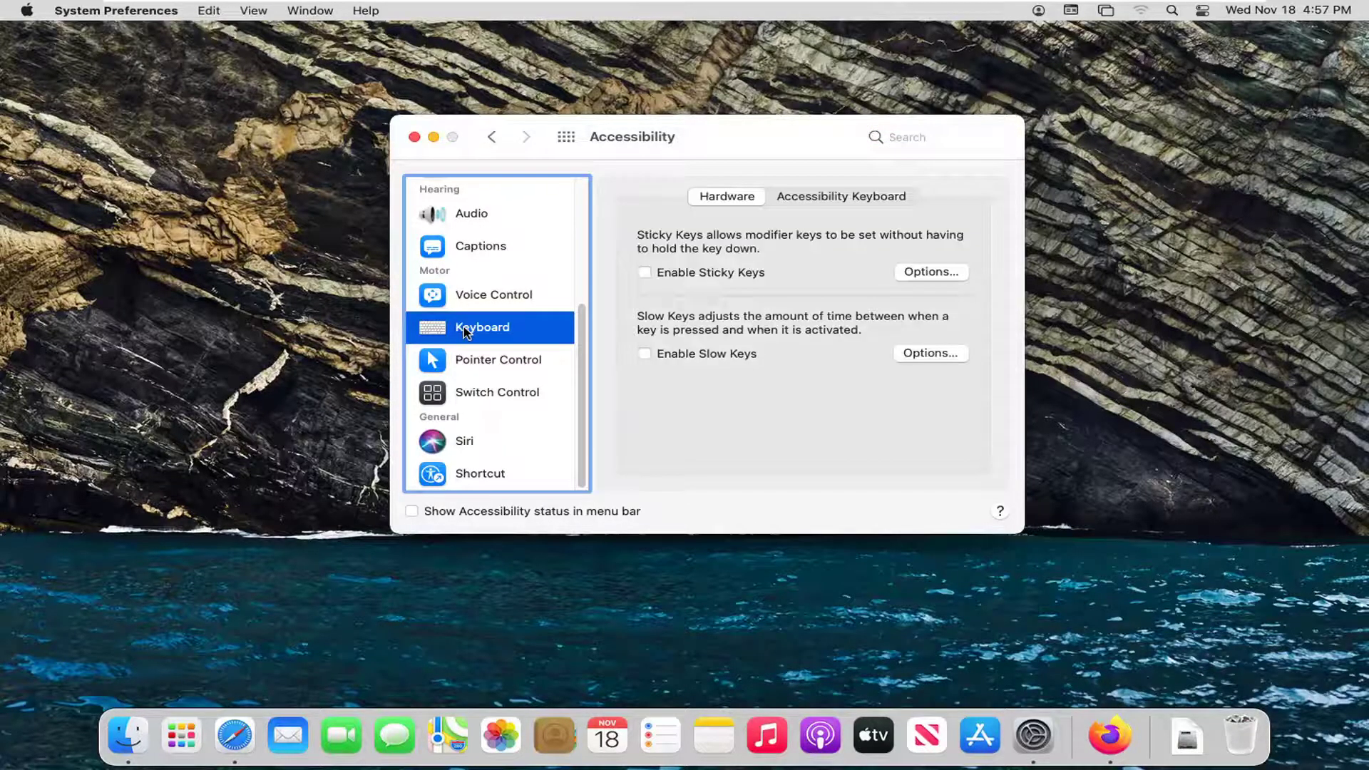
left_click(646, 275)
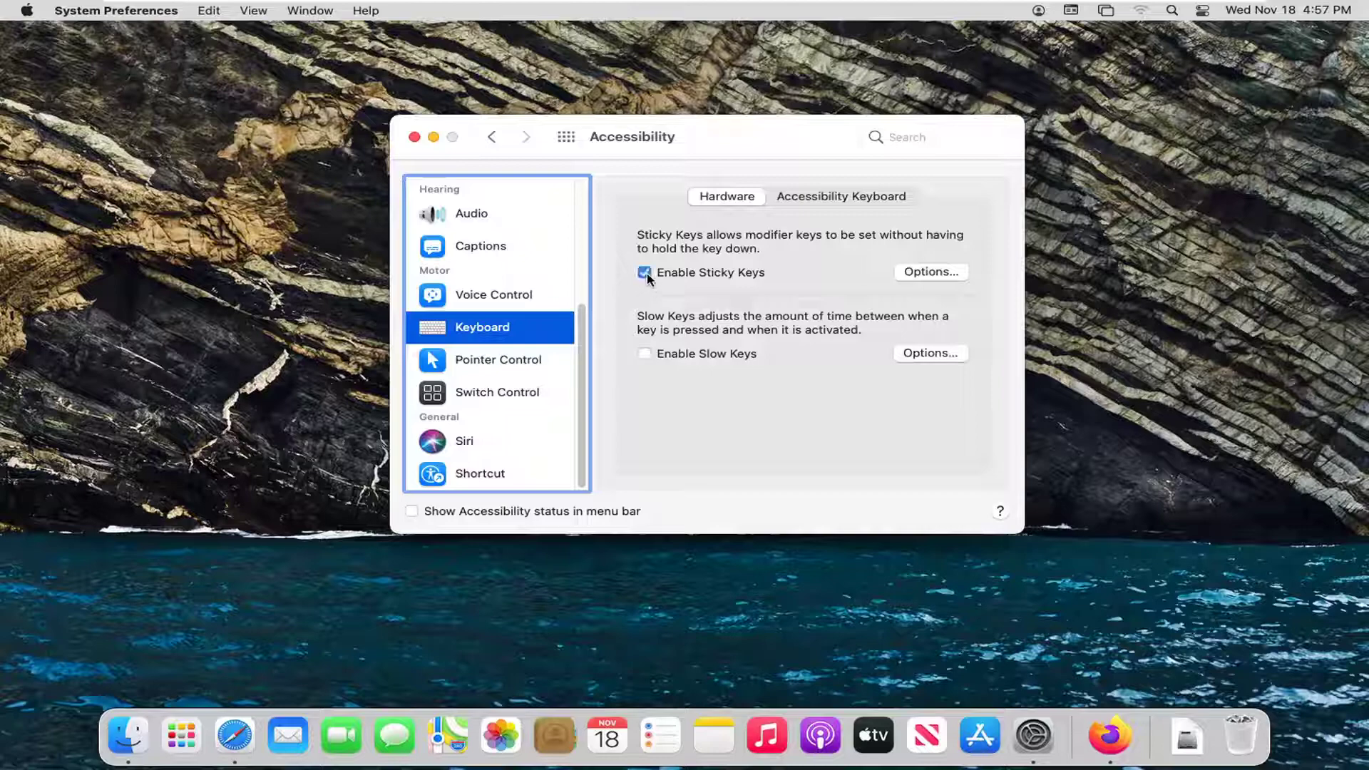
Accept the Sticky Keys options unchanged, disable Sticky Keys, and return to the preferences grid.
left_click(931, 272)
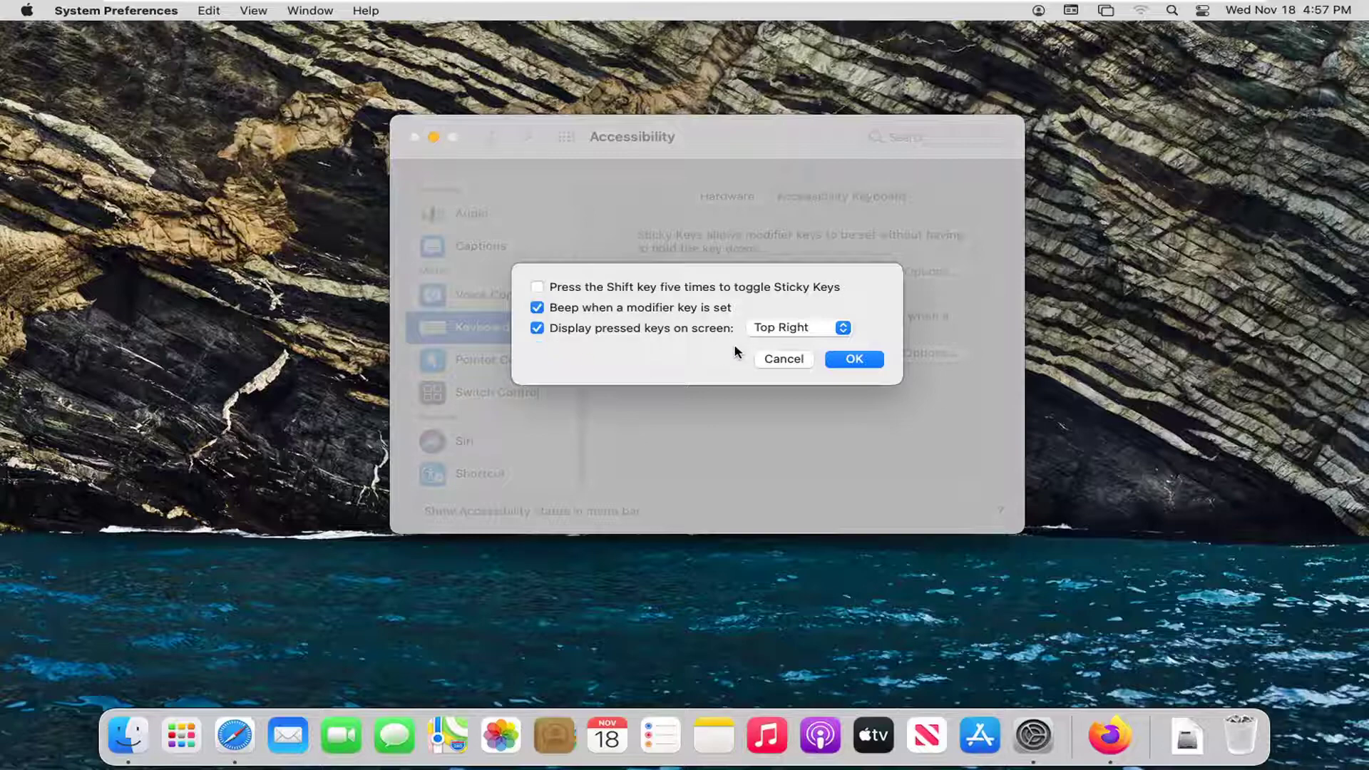
left_click(854, 359)
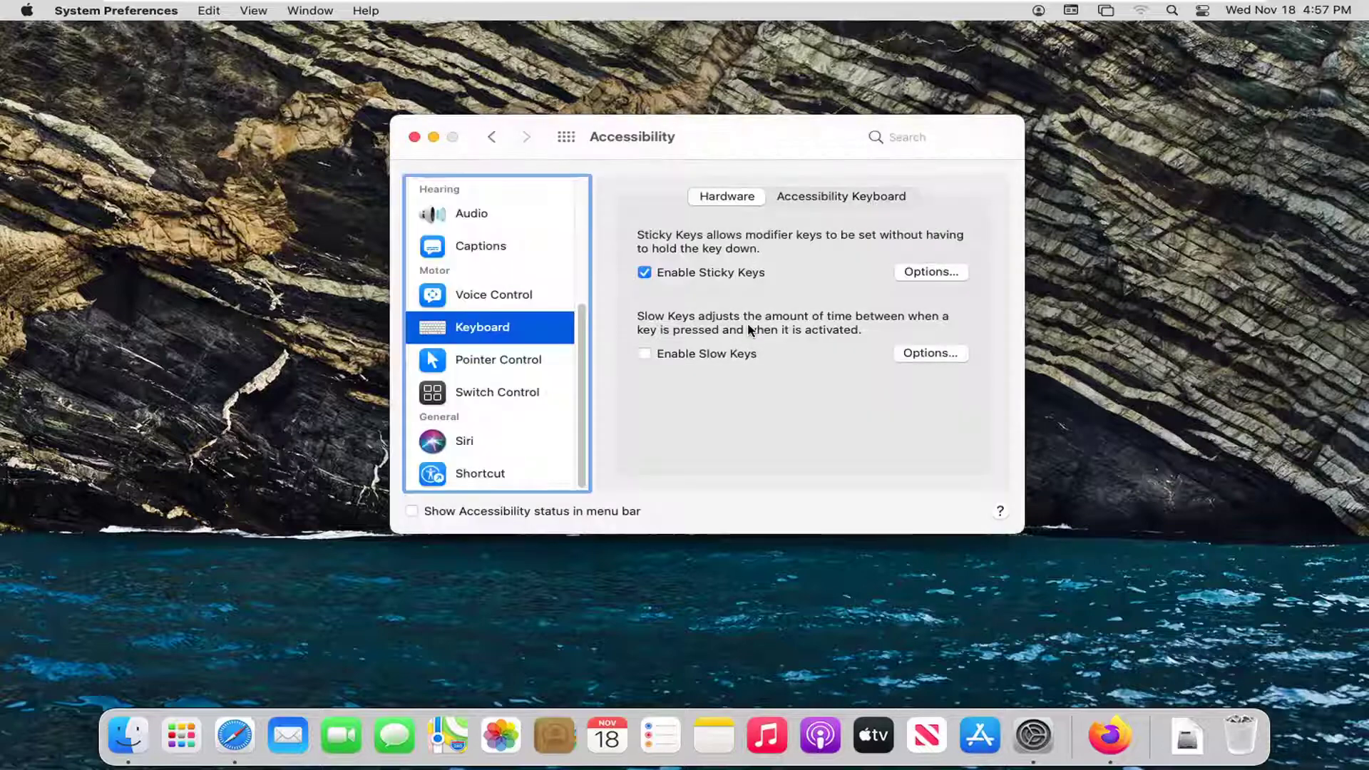
left_click(645, 273)
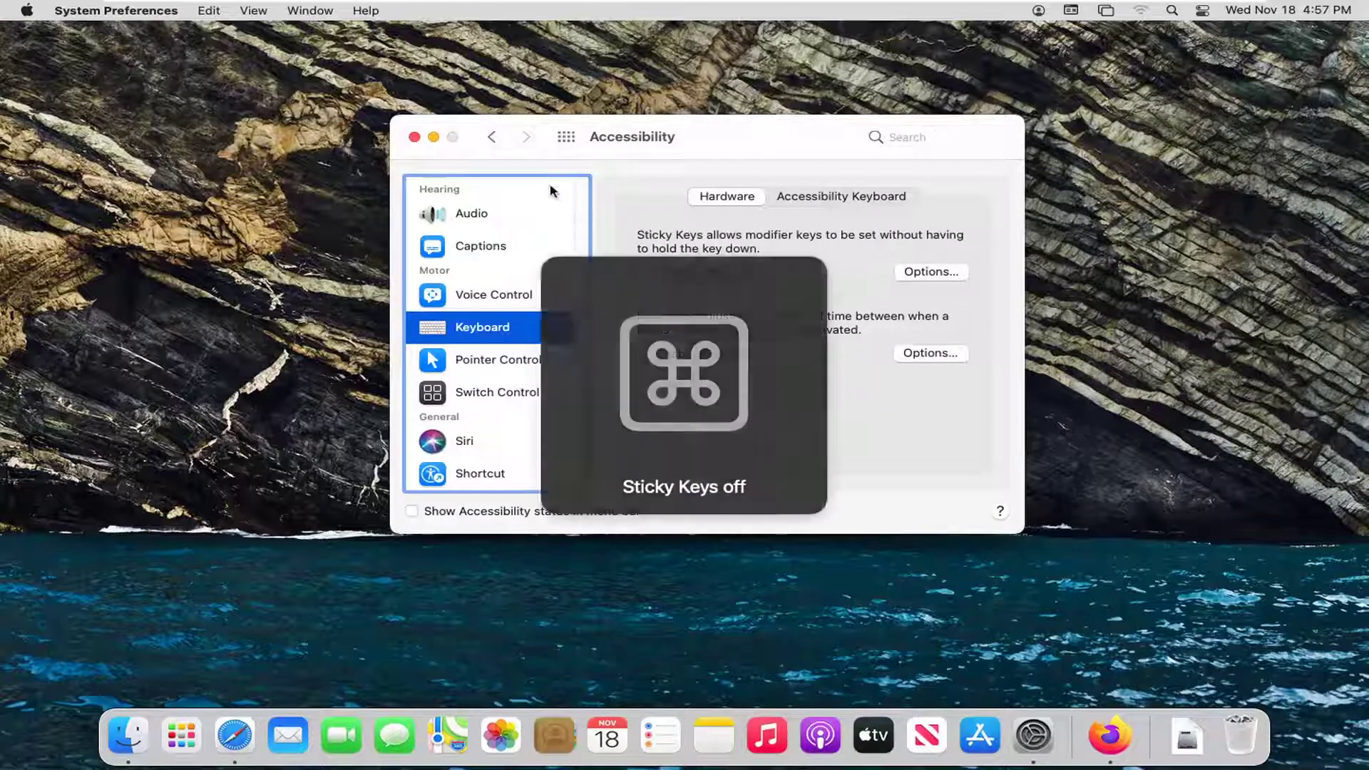
left_click(491, 138)
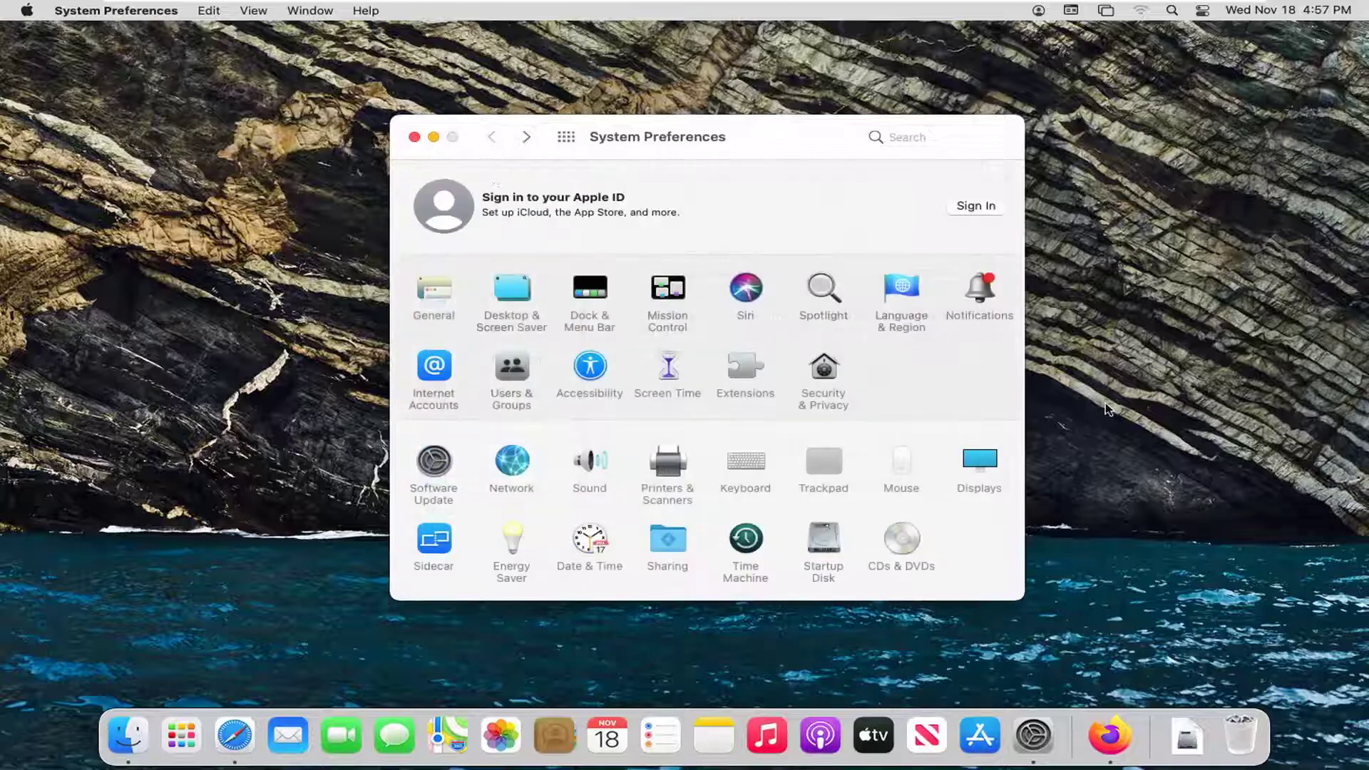